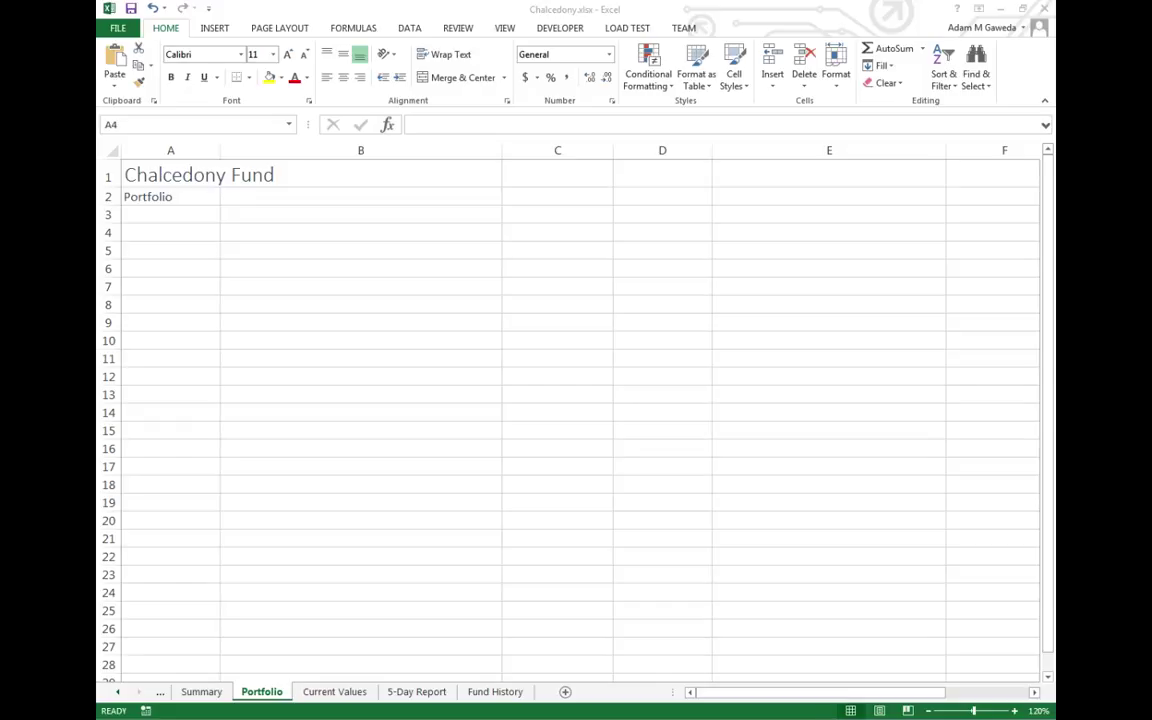
- Start a Microsoft Query import from other sources, using MS Access Database as the data source with the Query Wizard
click(409, 28)
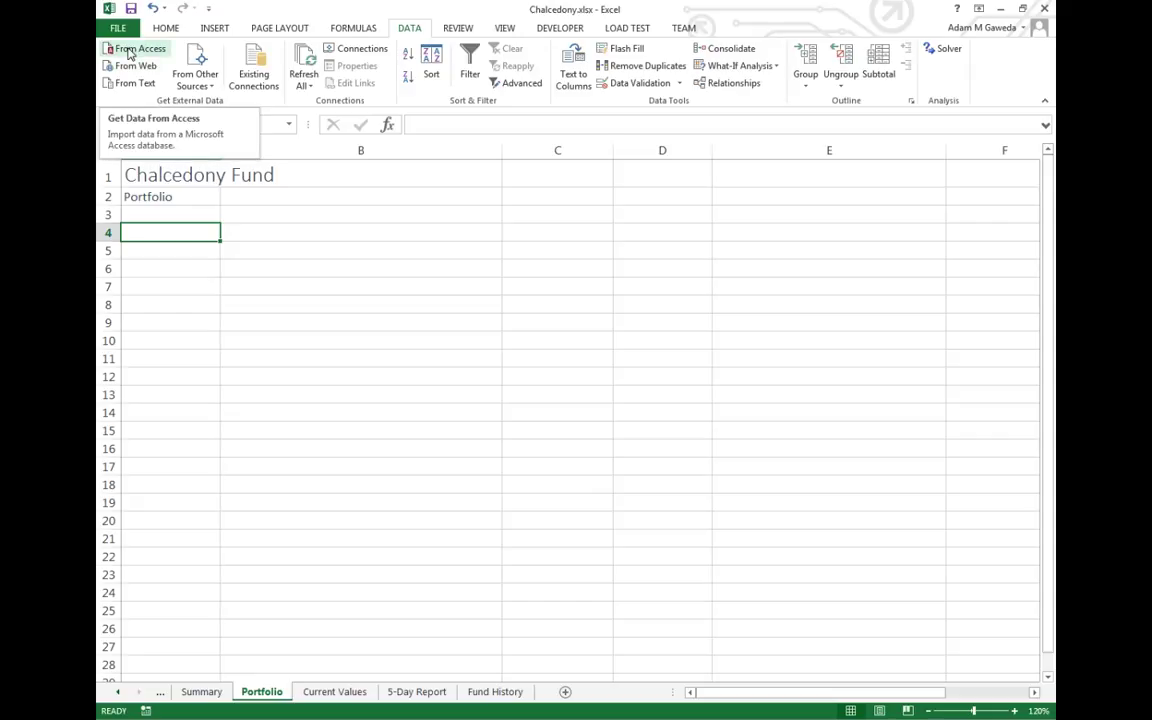
click(194, 88)
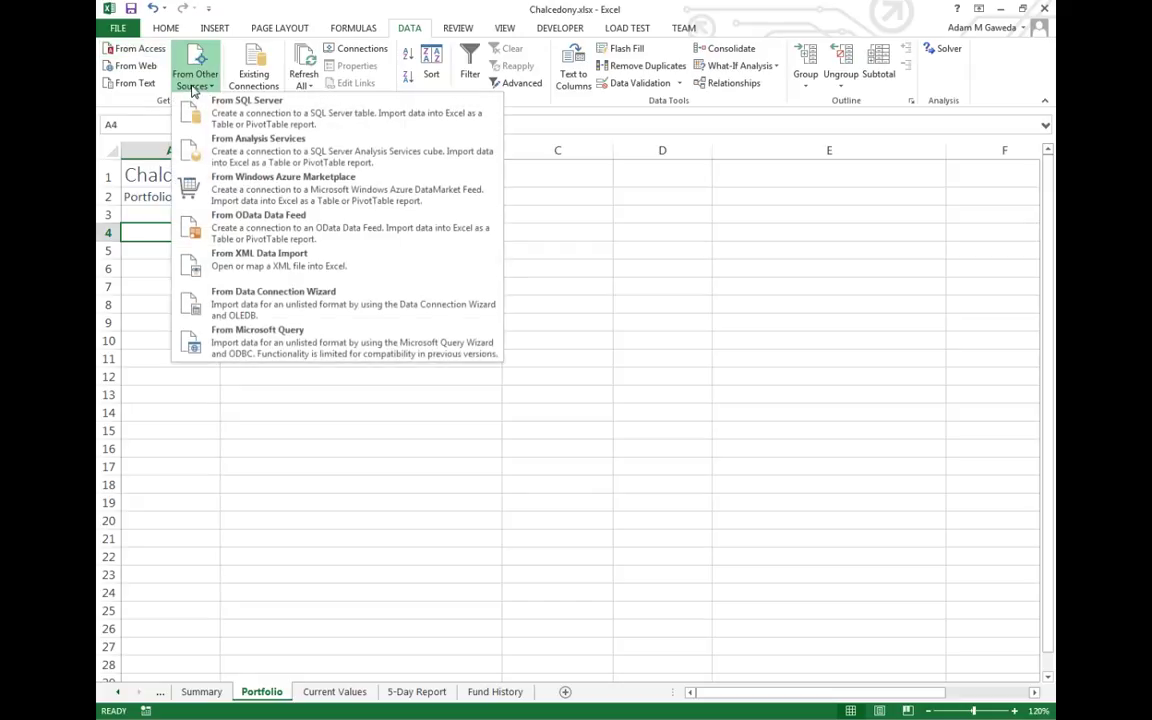
click(256, 347)
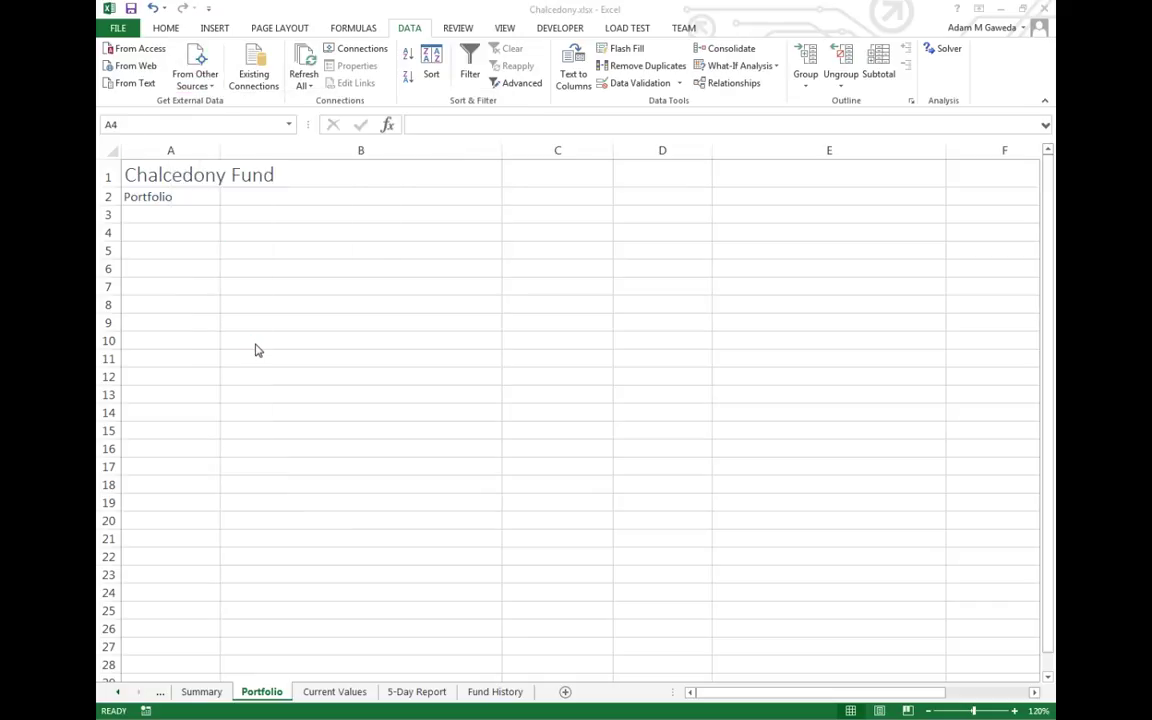
drag(19, 262, 477, 247)
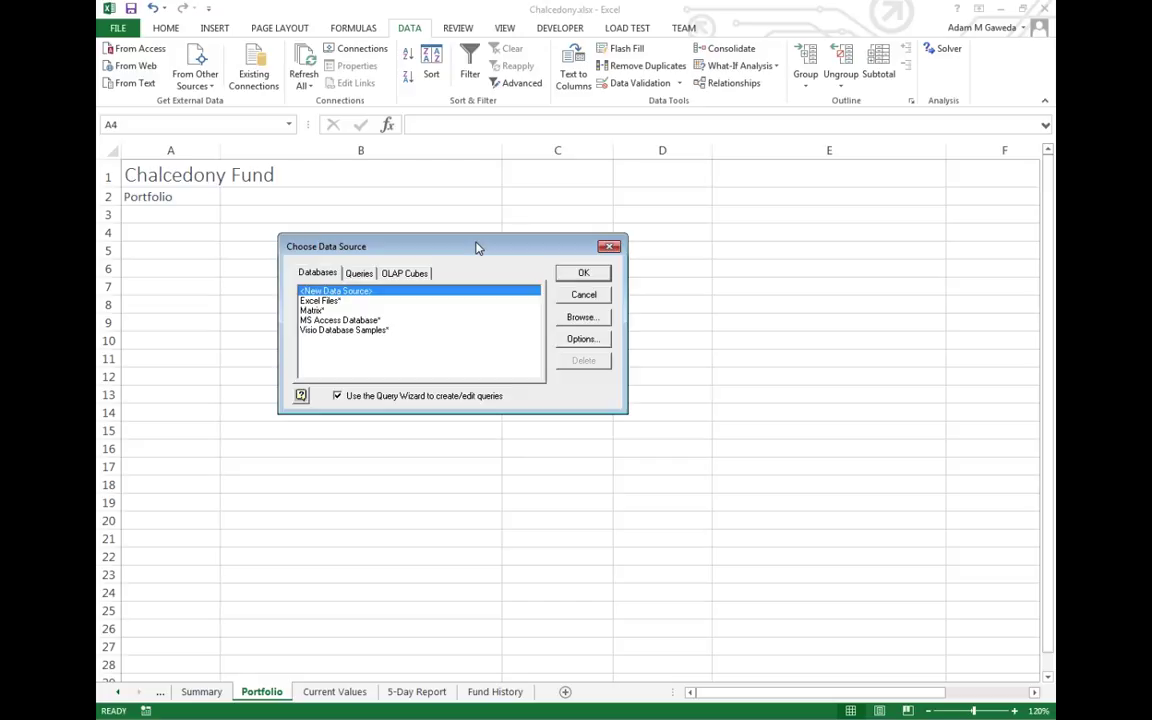
click(346, 321)
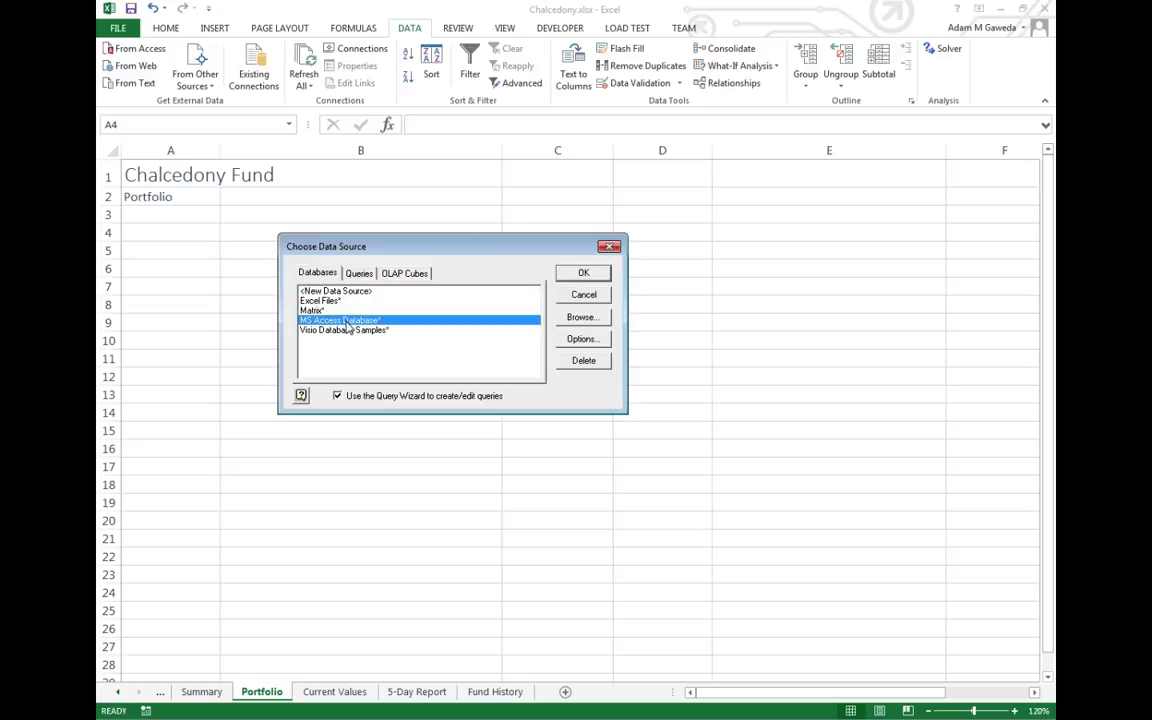
click(586, 277)
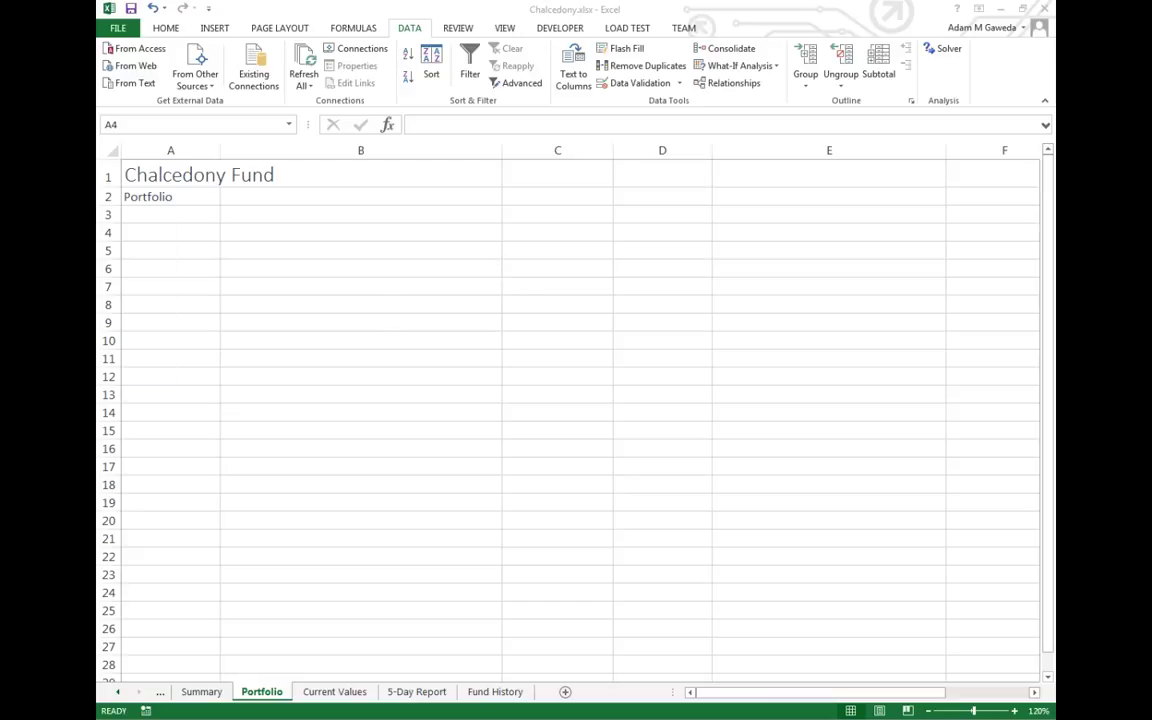
- Select the database file Chalcedony.accdb from the Tutorial 11 folder on the Desktop
drag(604, 239, 408, 238)
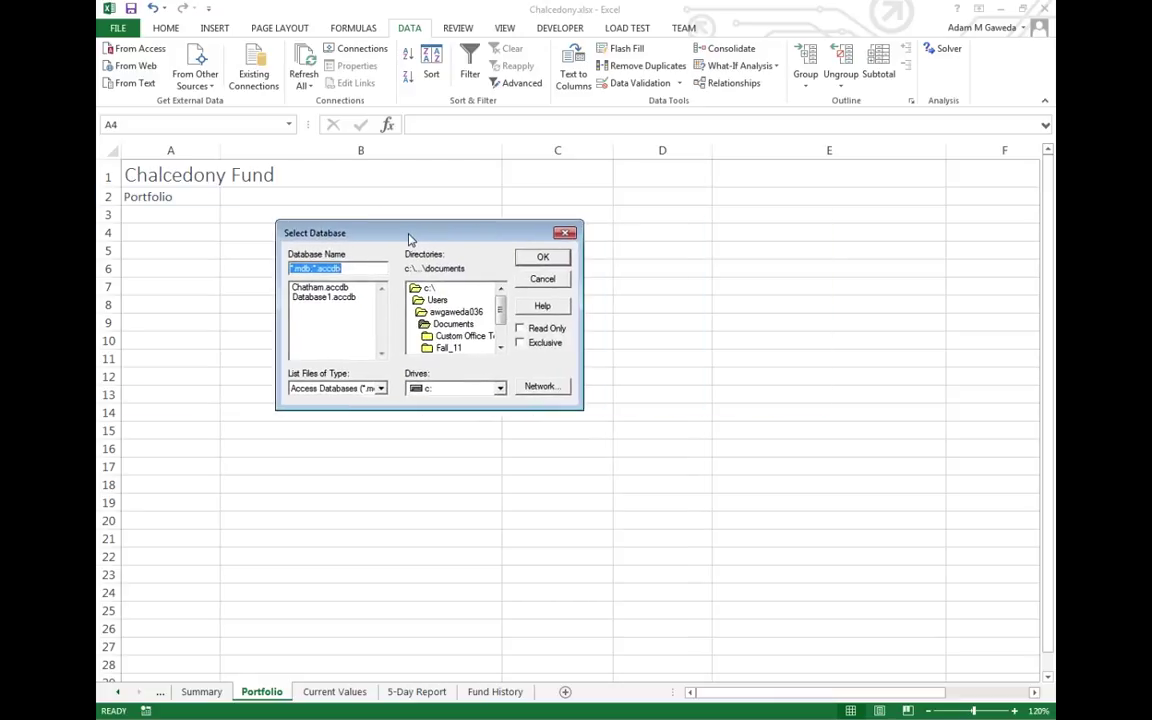
double_click(452, 312)
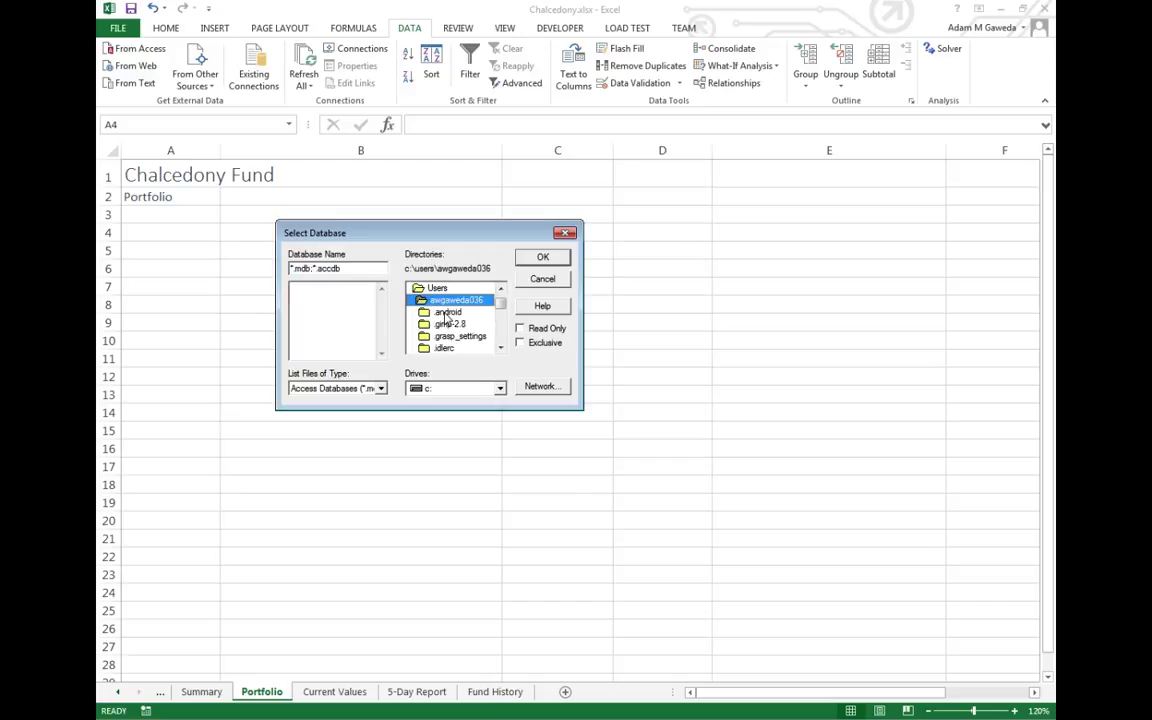
drag(501, 307, 507, 323)
click(454, 336)
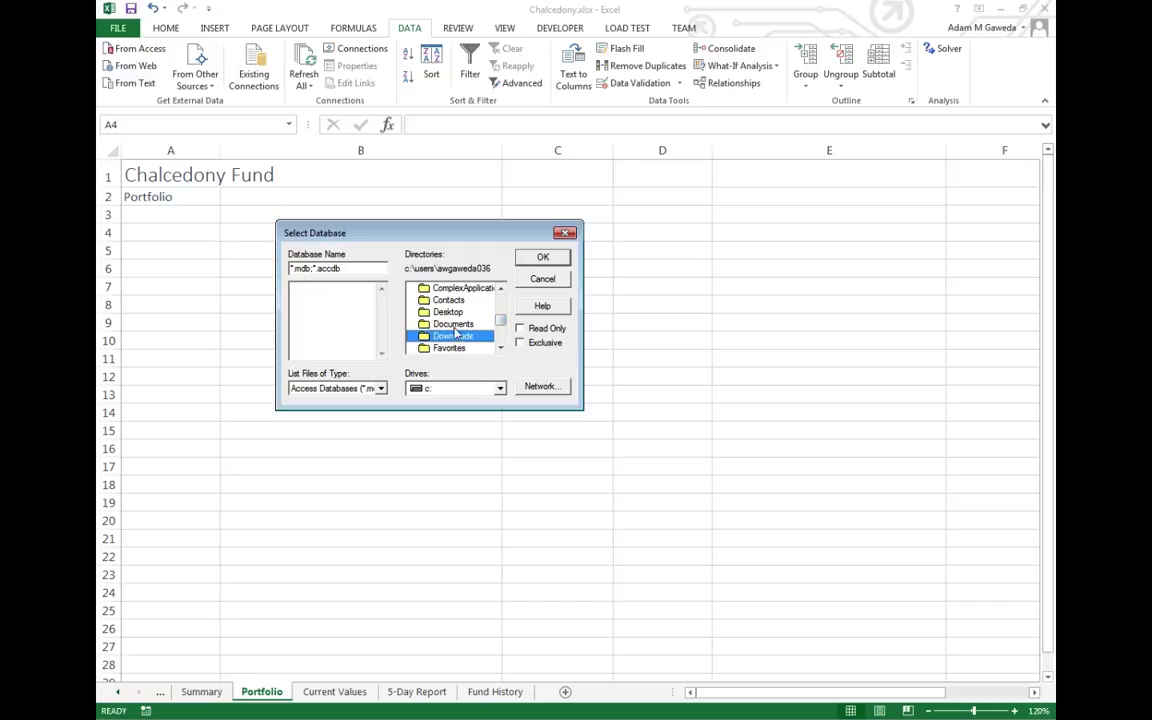
click(449, 313)
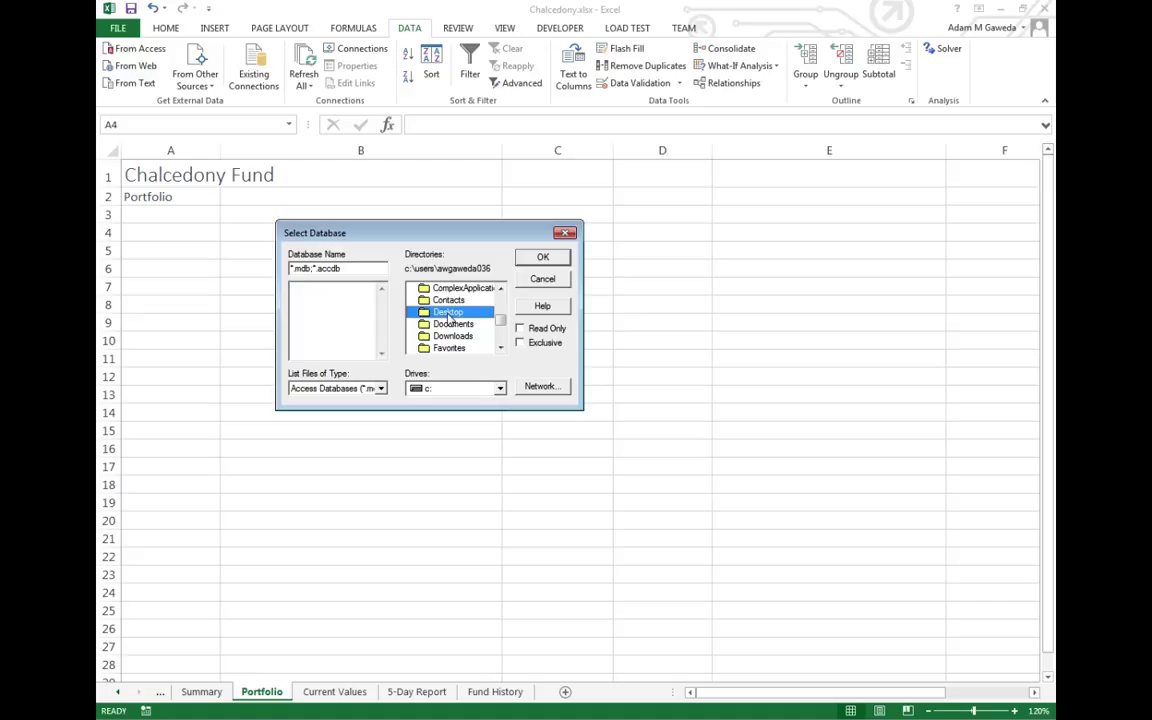
double_click(449, 313)
click(504, 334)
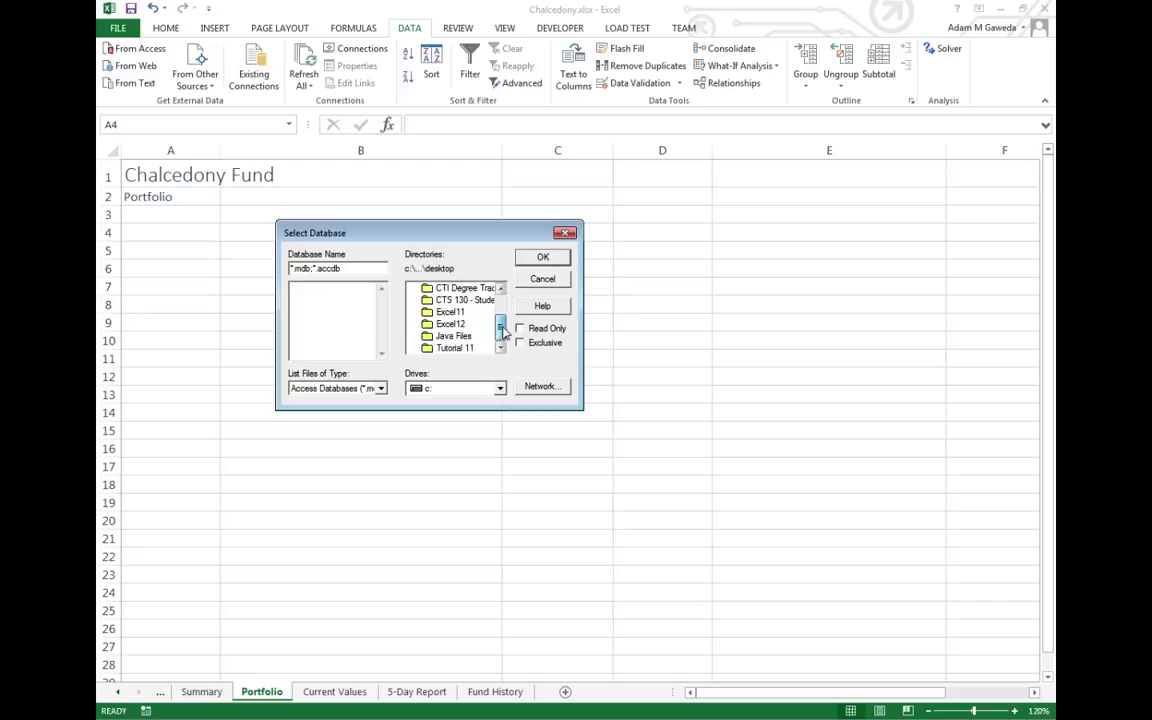
double_click(455, 347)
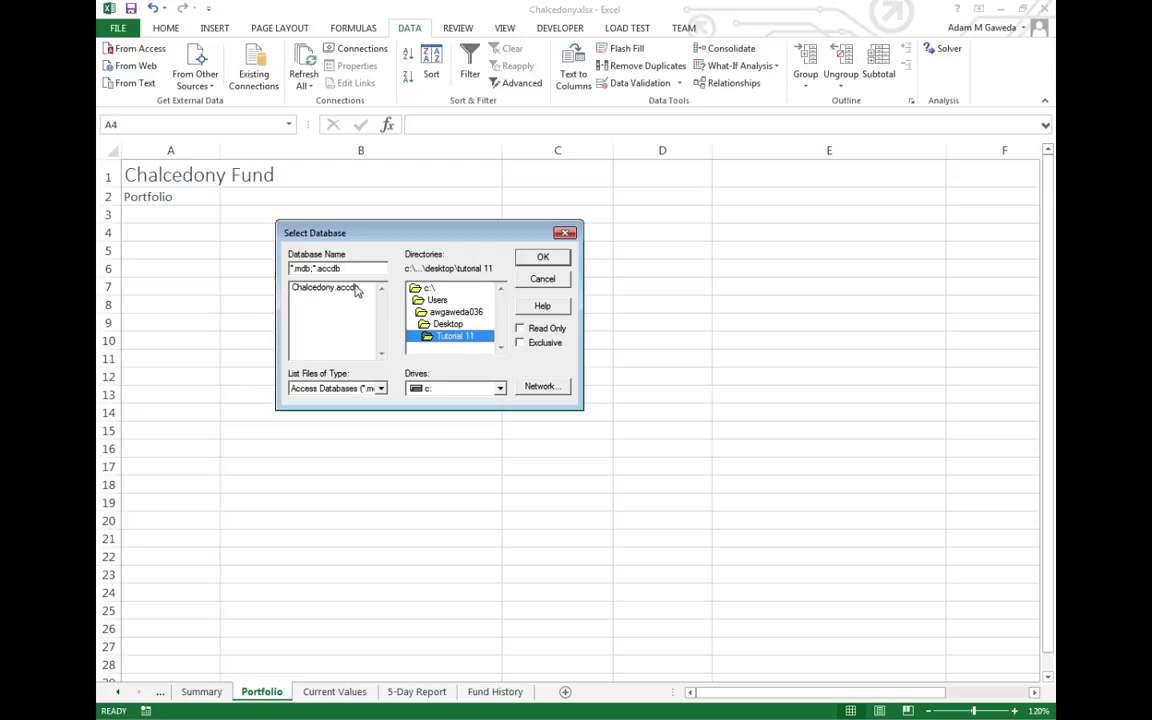
click(325, 289)
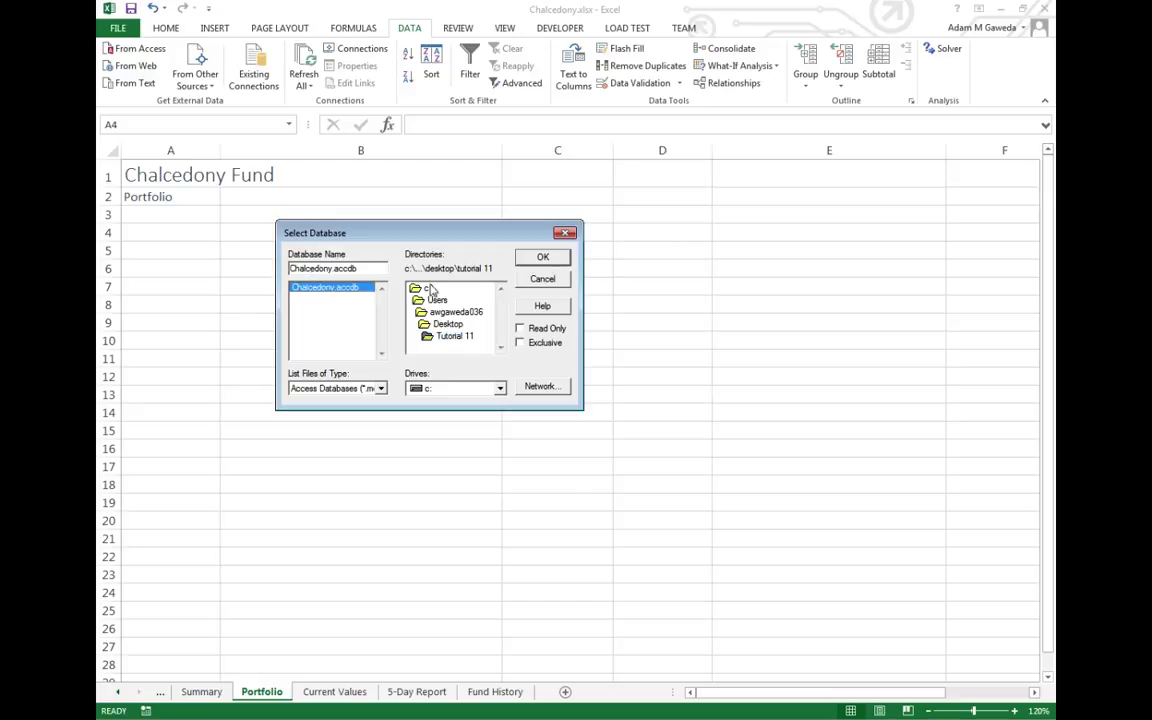
click(542, 258)
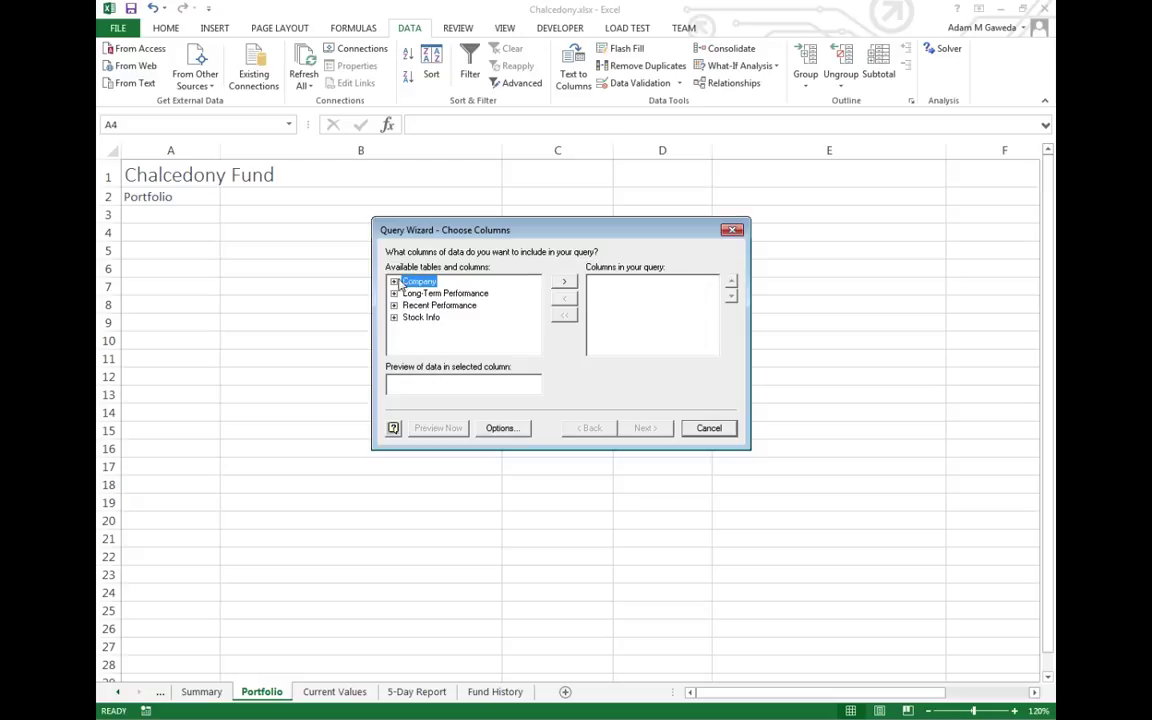
- Add the Ticker Symbol, Title and Portfolio Percent columns of the Company table to the query
click(394, 281)
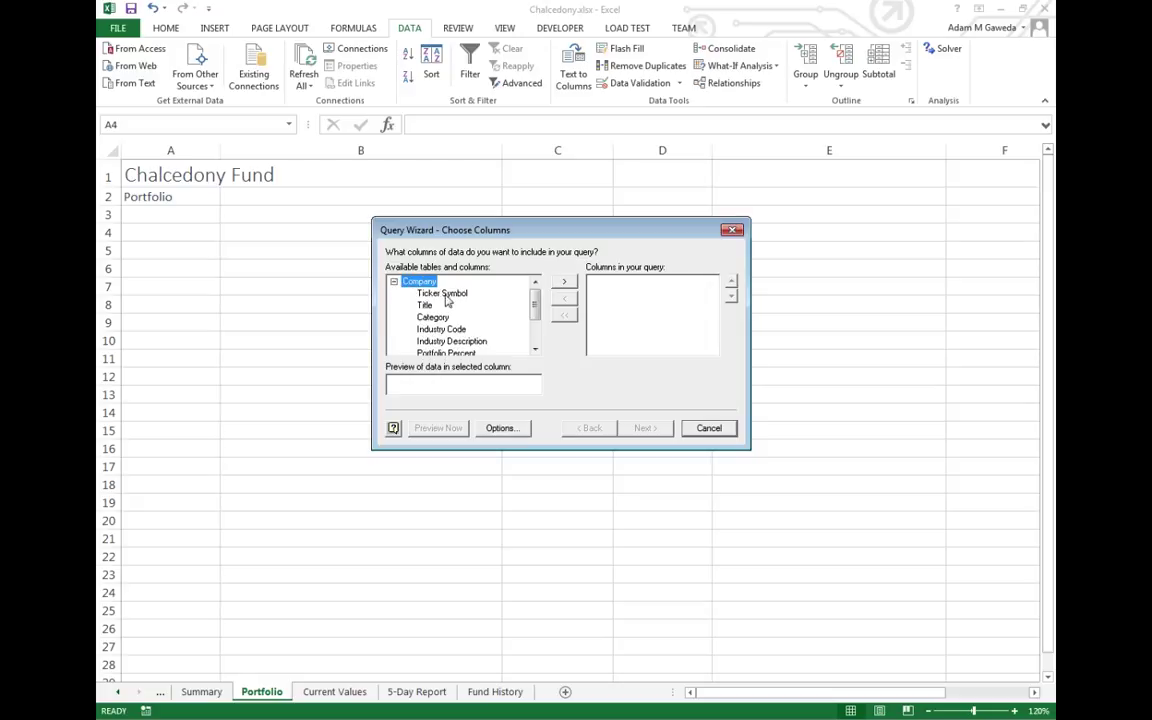
click(440, 293)
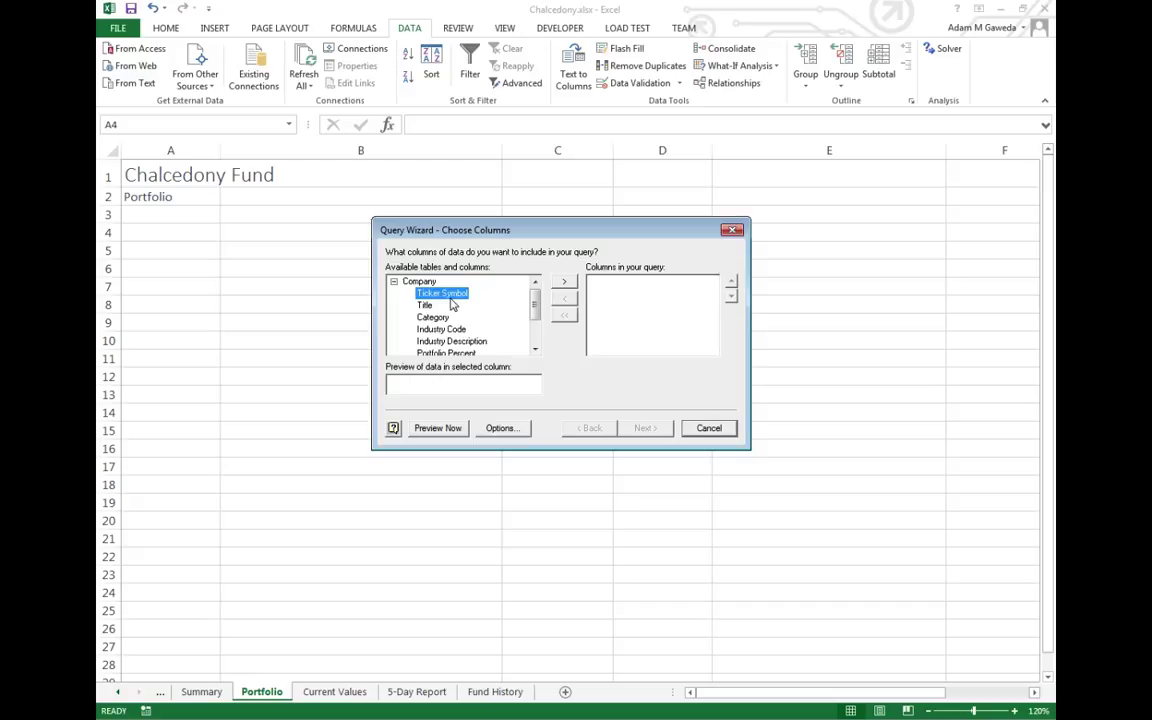
click(564, 281)
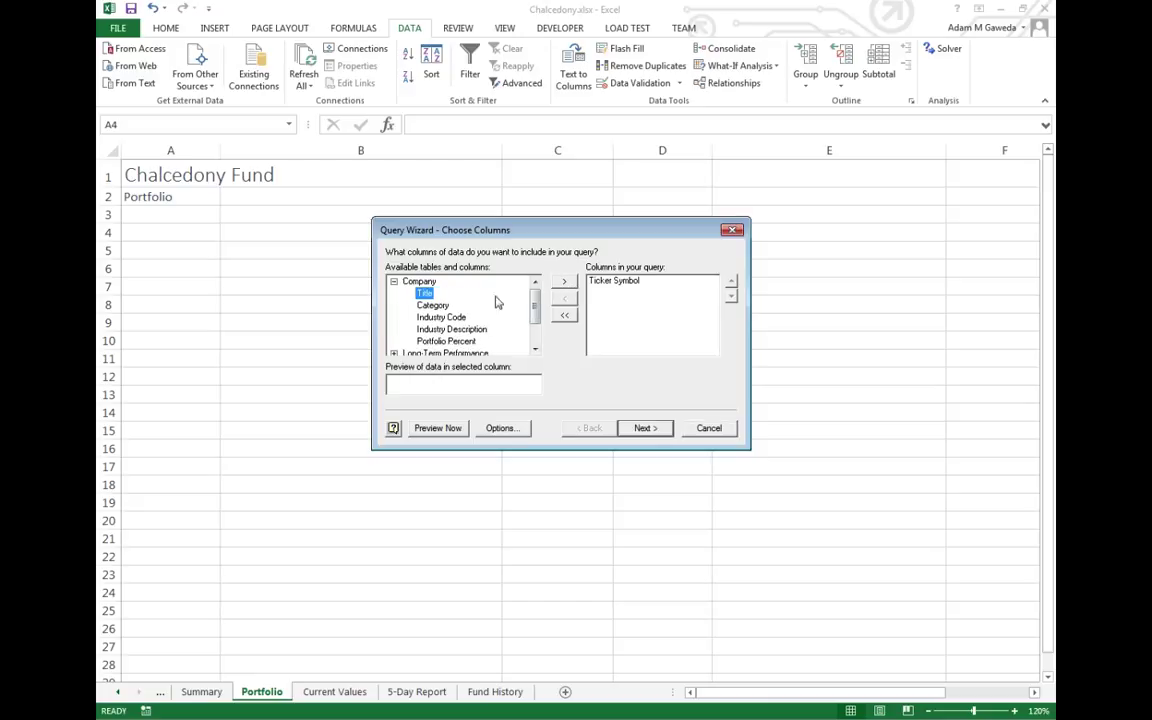
click(564, 281)
click(462, 330)
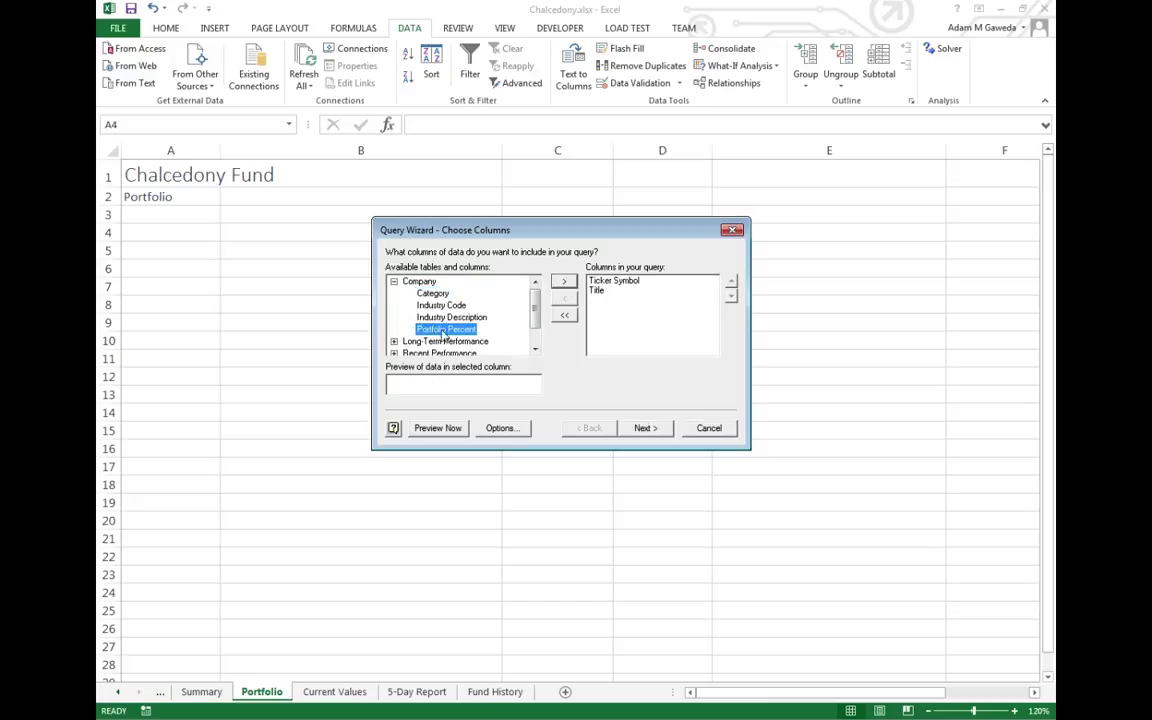
click(566, 282)
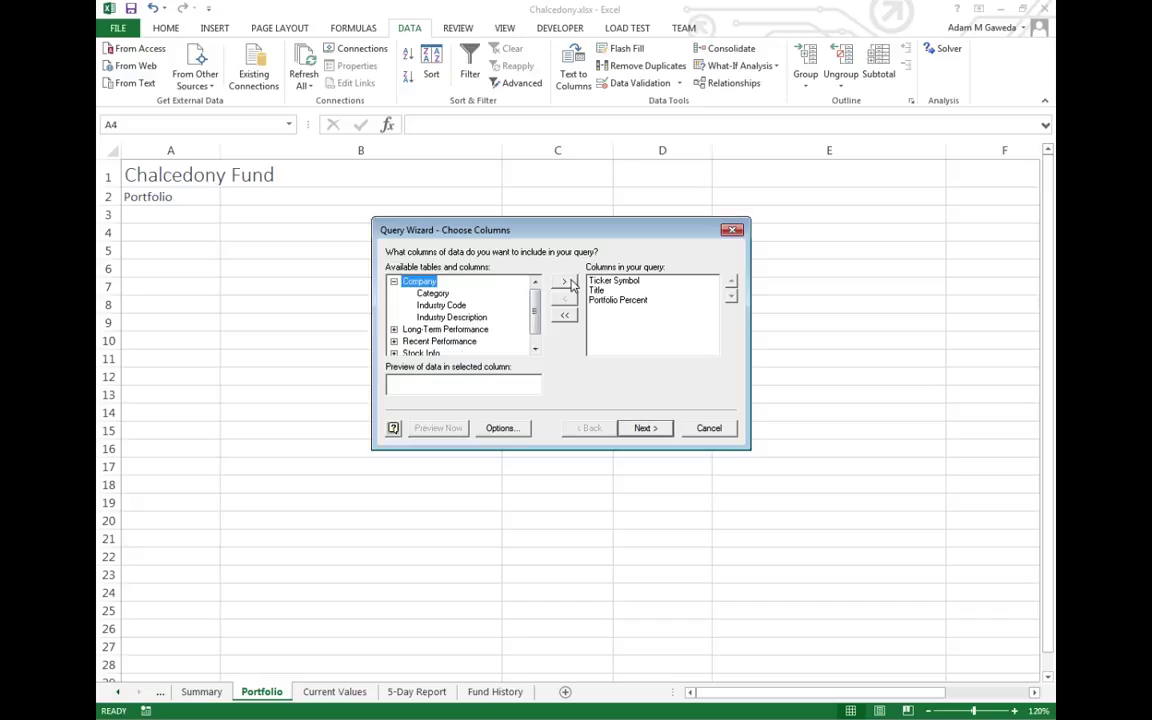
- Add the Year High and Year Low columns of the Long-Term Performance table and accept the column selection
click(394, 331)
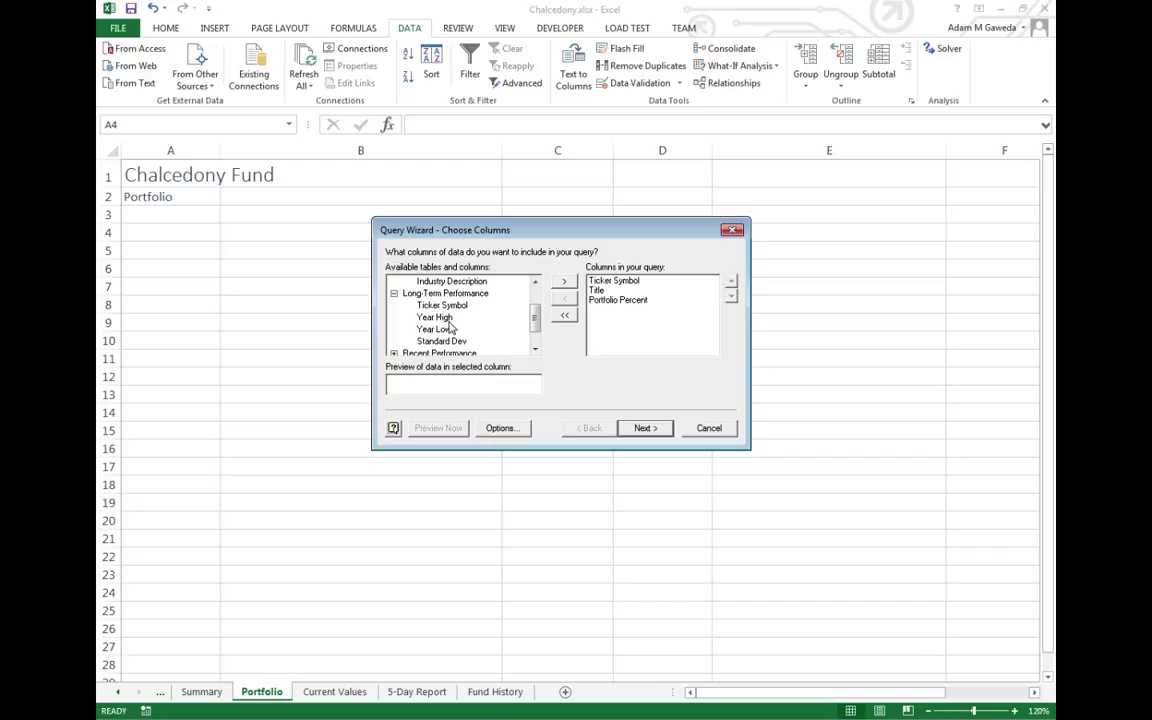
click(434, 318)
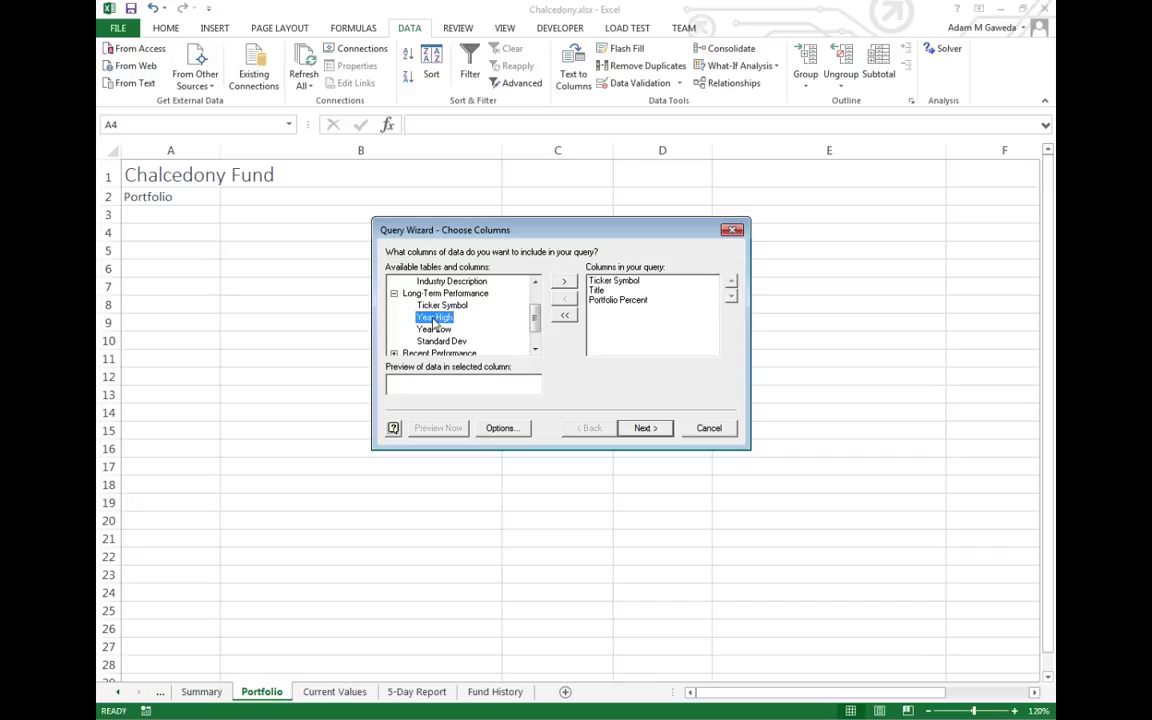
click(565, 283)
click(565, 283)
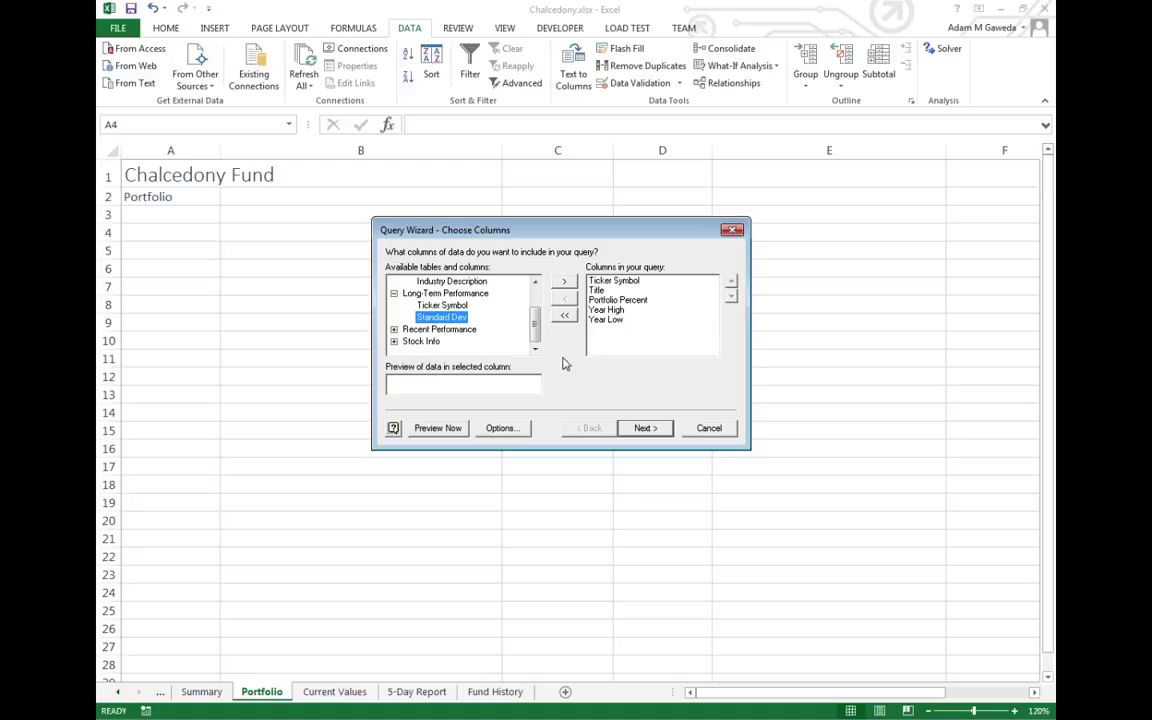
click(644, 429)
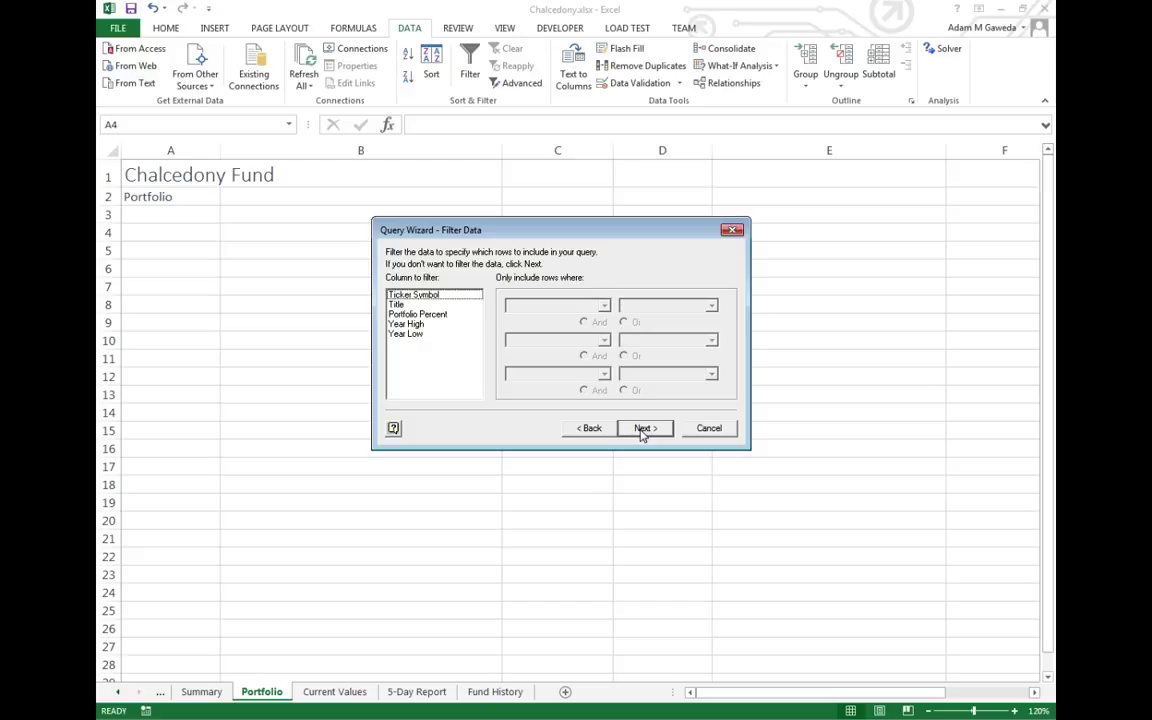
- Filter the query to rows where Portfolio Percent is greater than or equal to 0.07
click(418, 315)
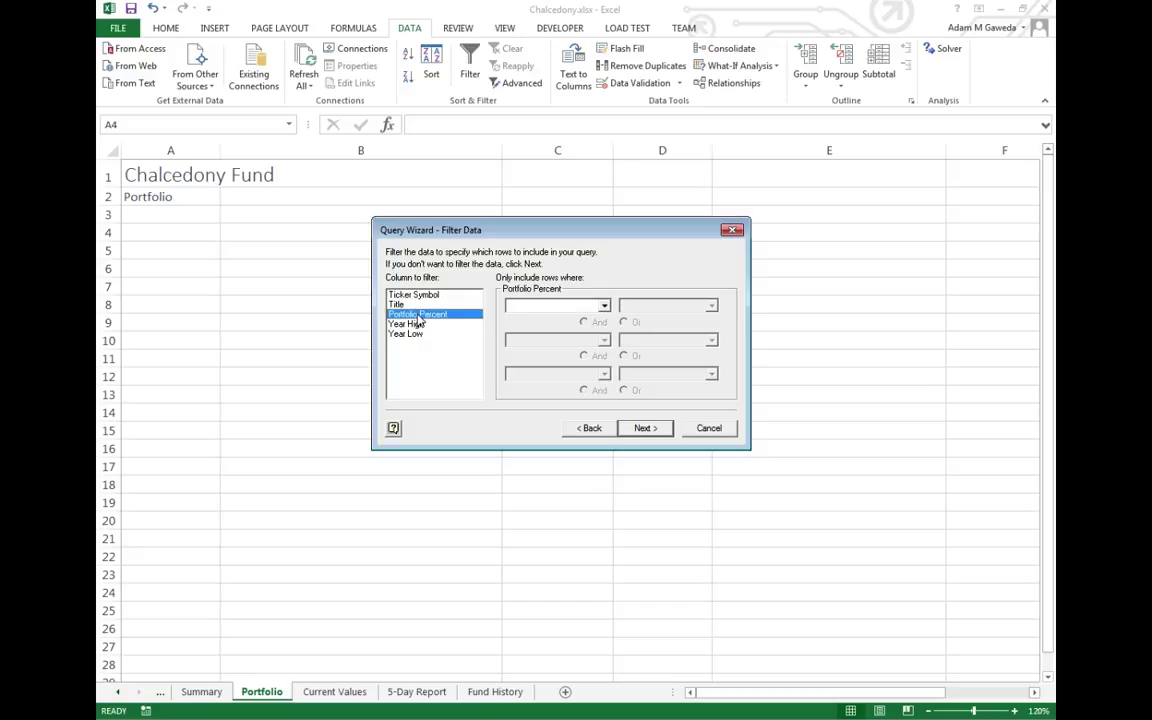
click(604, 305)
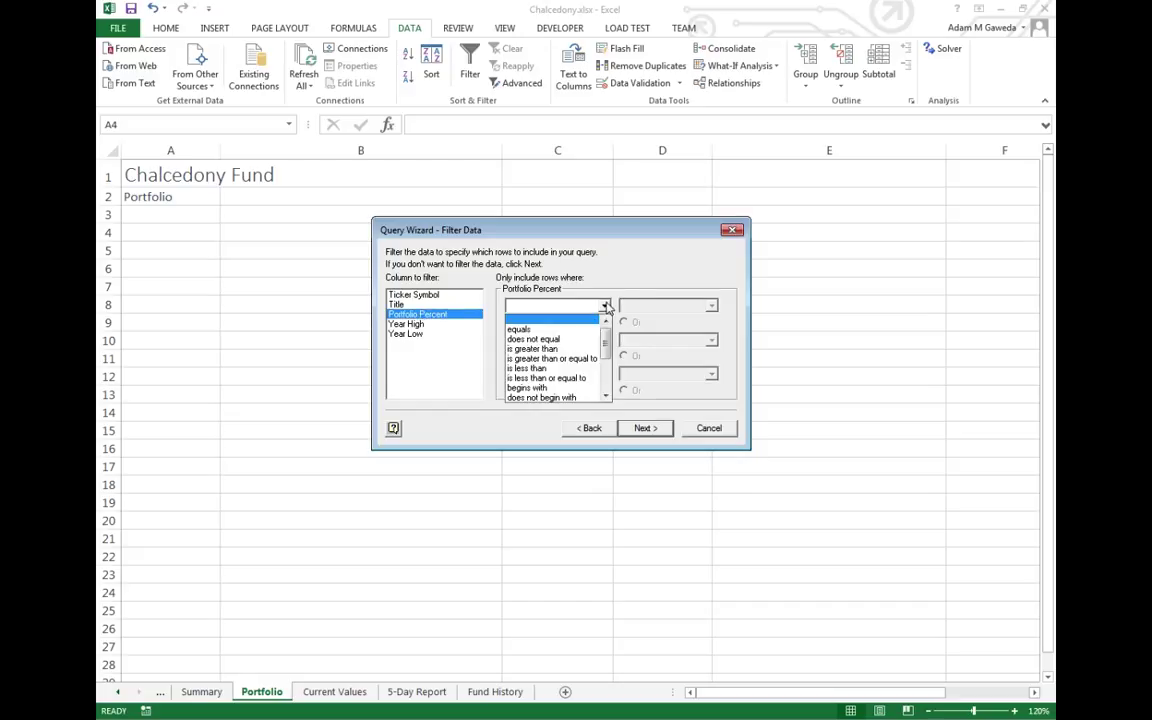
click(563, 360)
click(645, 306)
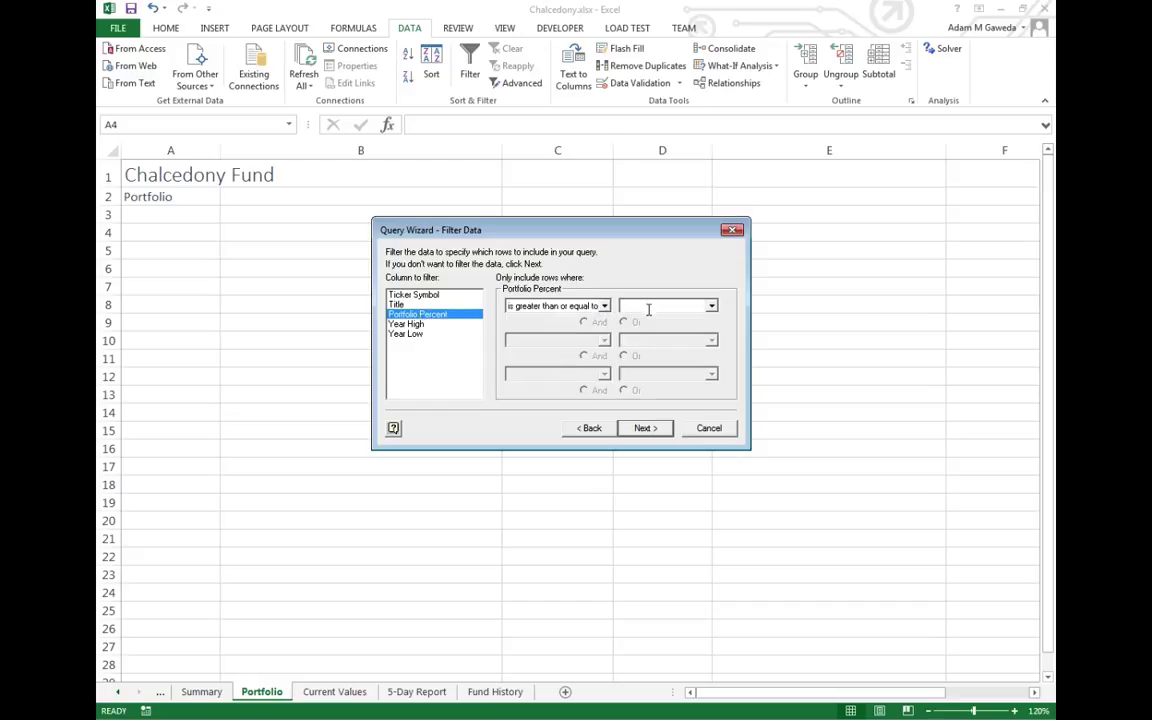
text(0.07)
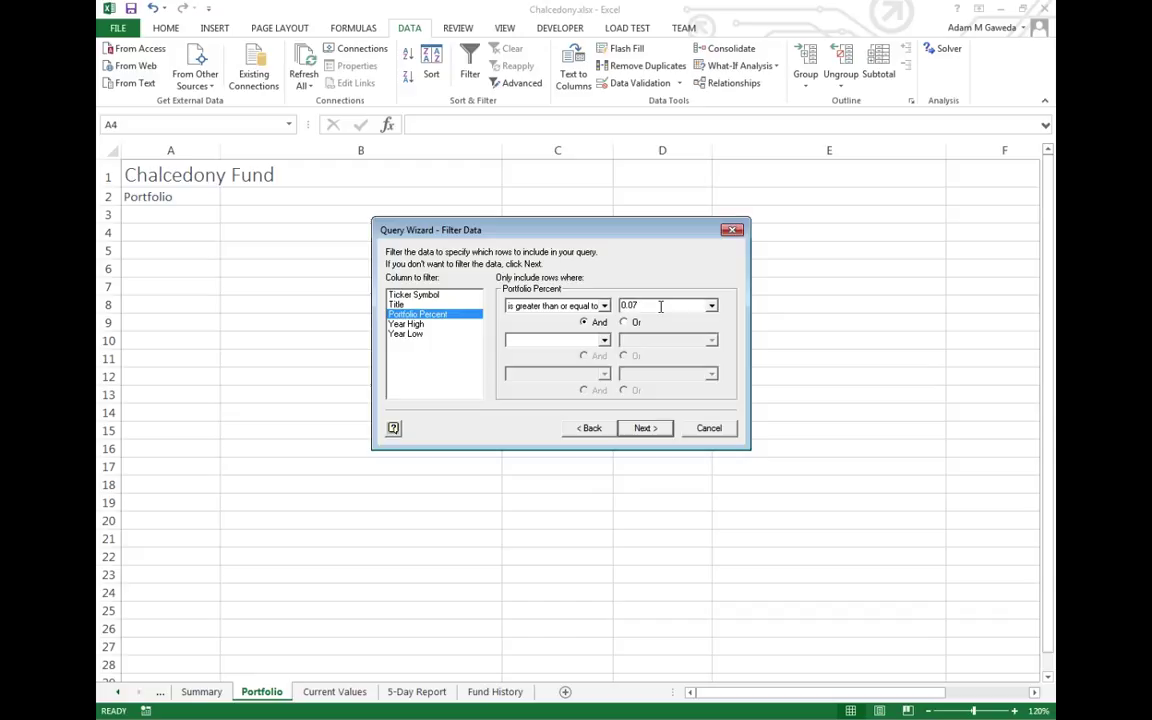
click(645, 430)
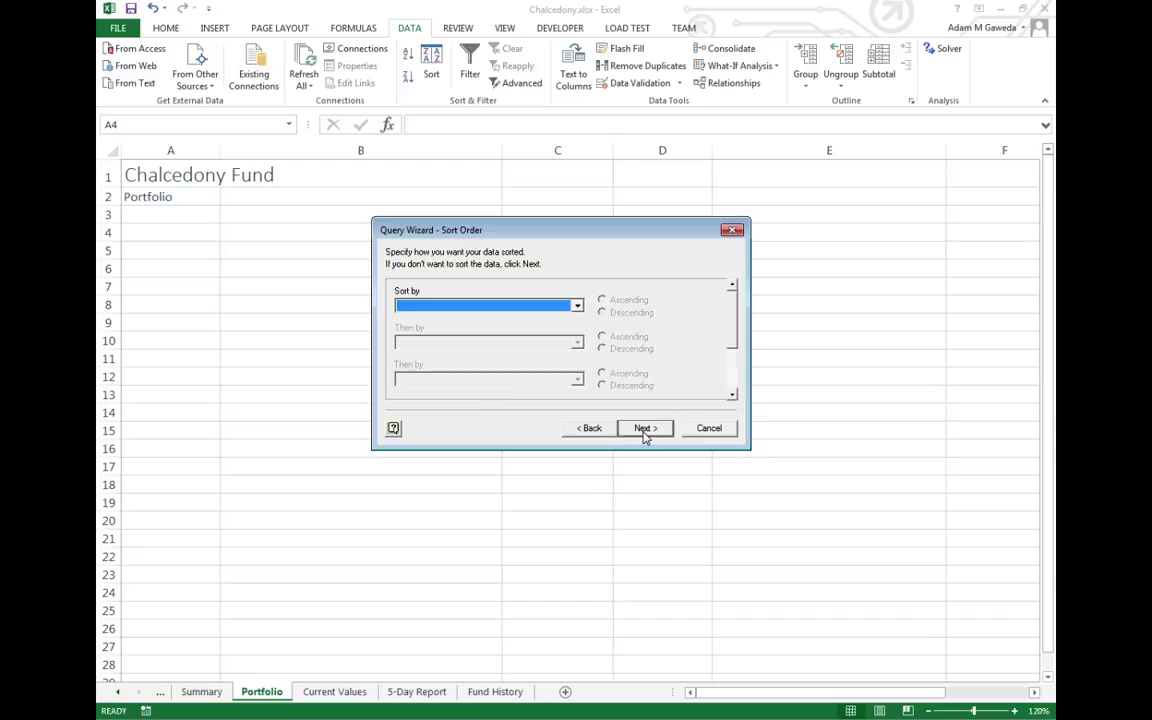
- Sort the query by Portfolio Percent in descending order
click(577, 305)
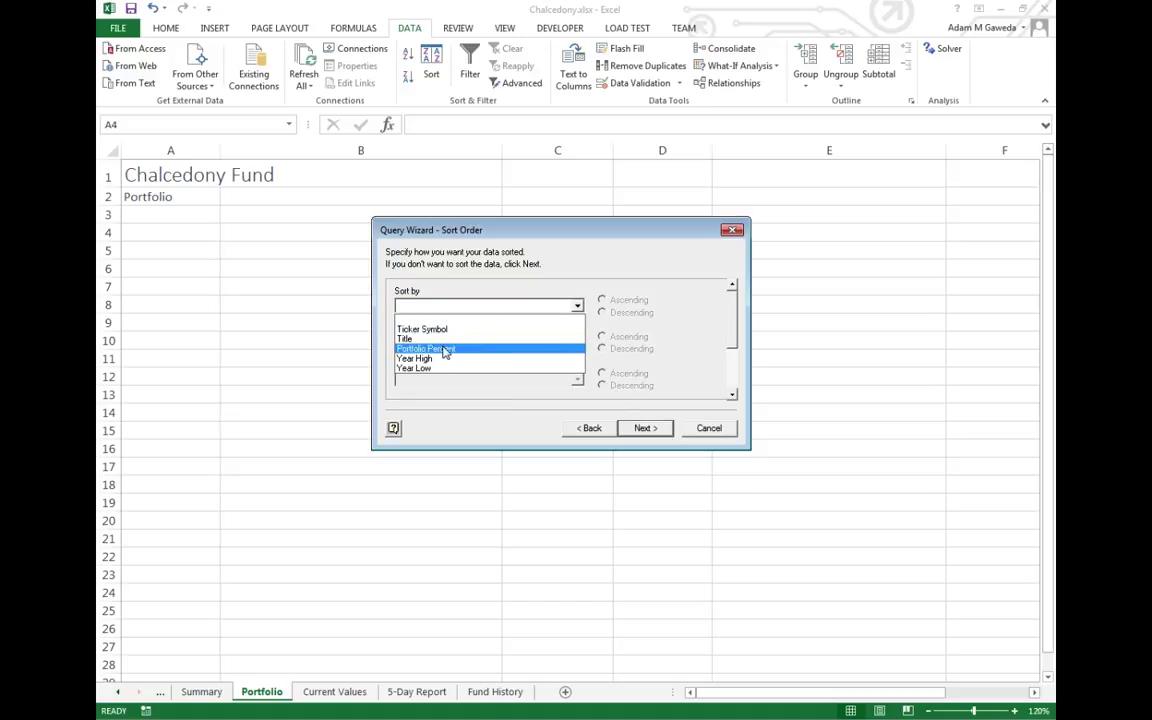
click(440, 349)
click(601, 313)
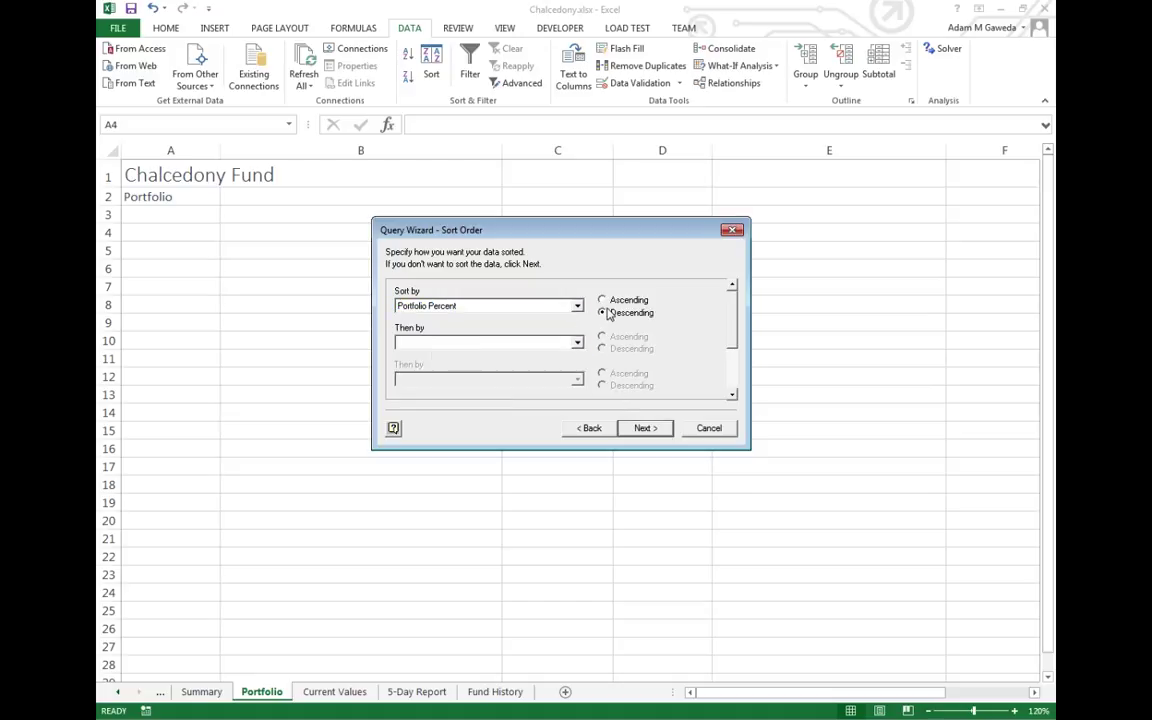
click(661, 430)
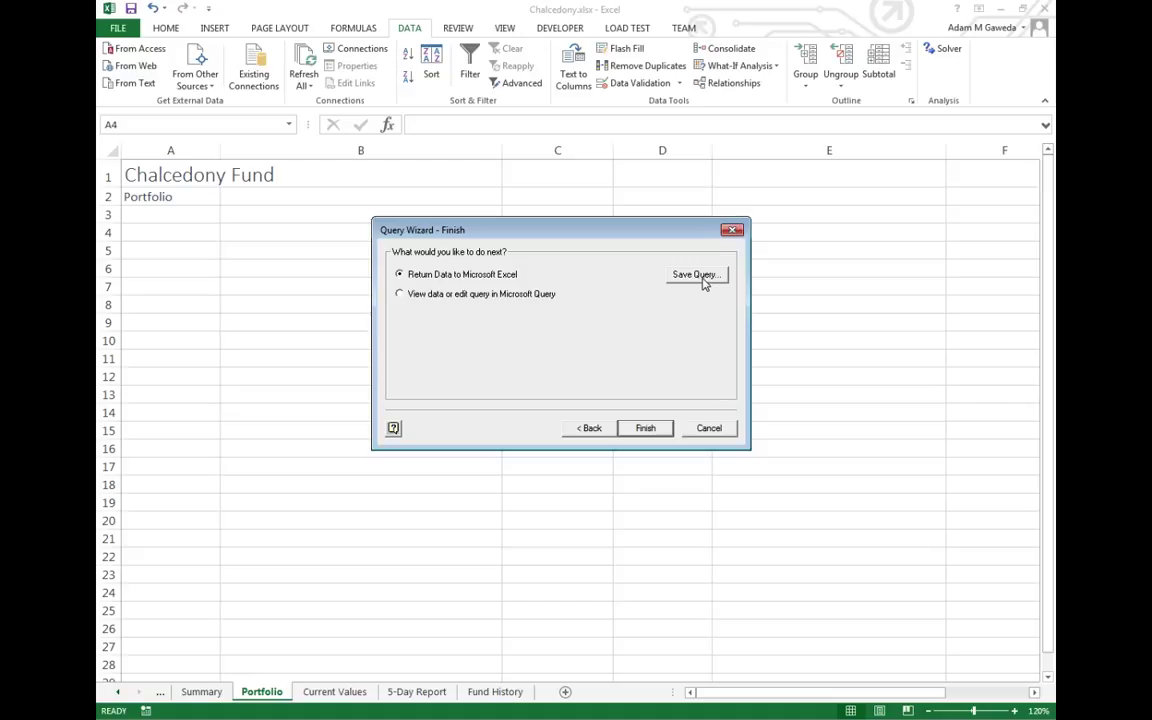
- Finish the query and return its data to Excel as a table at cell A4 of the existing Portfolio worksheet
click(646, 429)
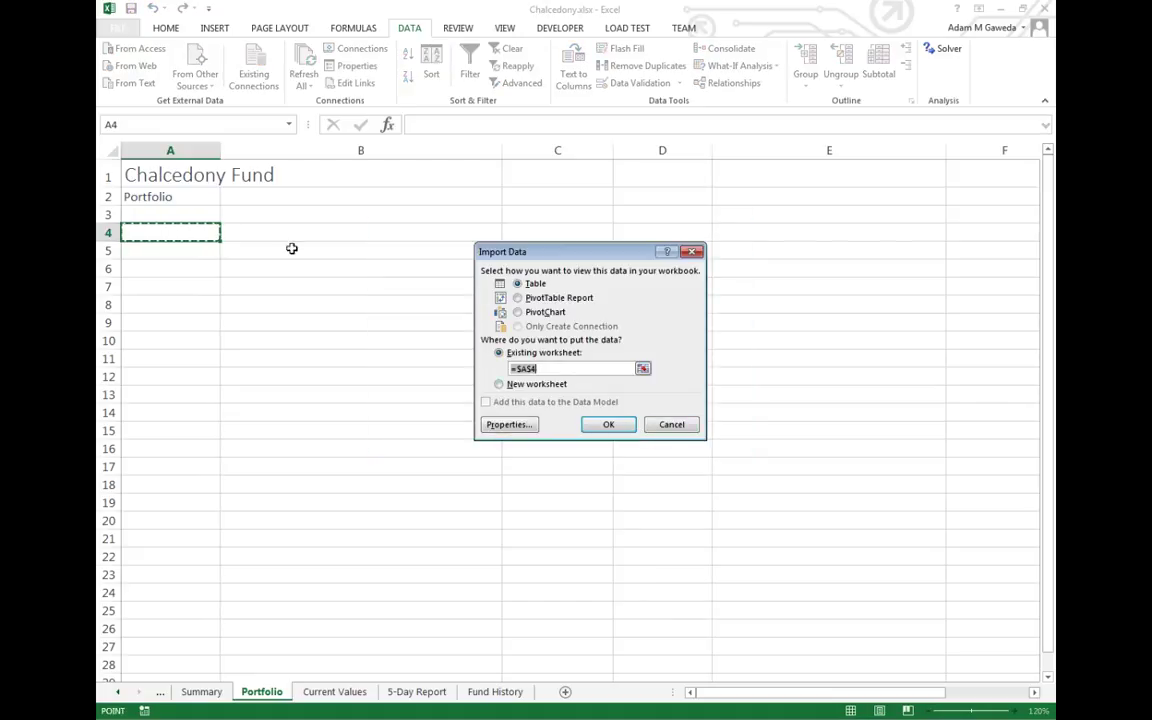
click(617, 431)
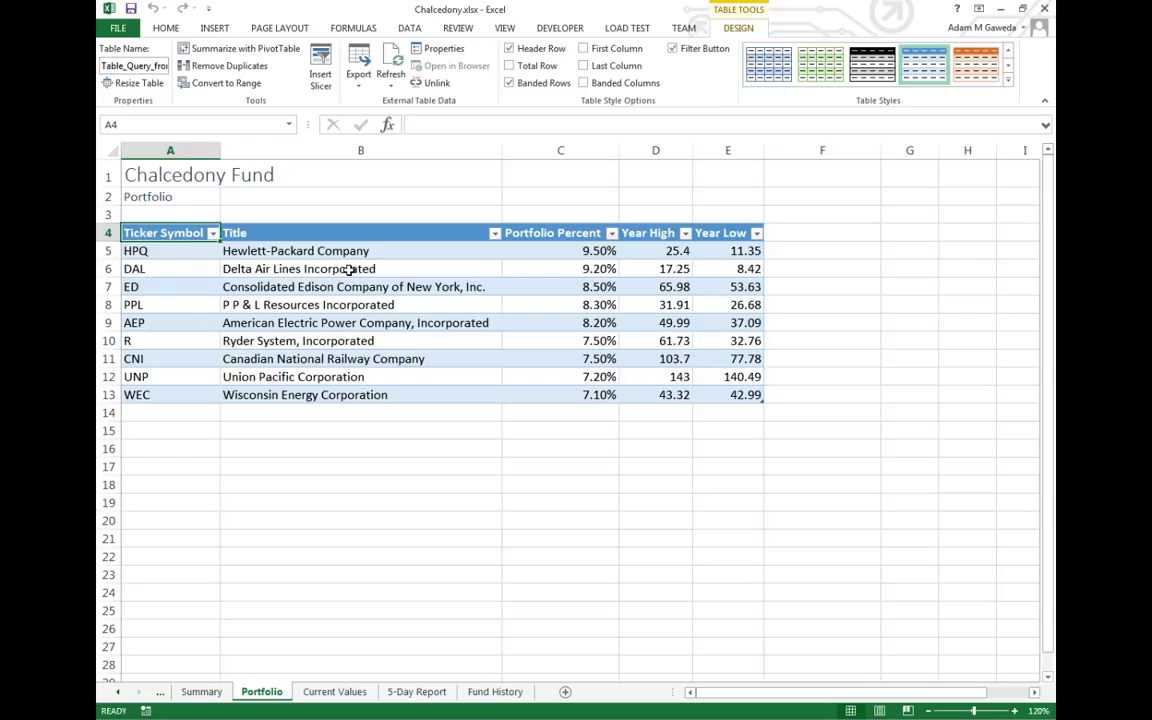
- Examine the imported Portfolio Percent values in C5:C13 to check the filter and sort order
drag(556, 253, 548, 393)
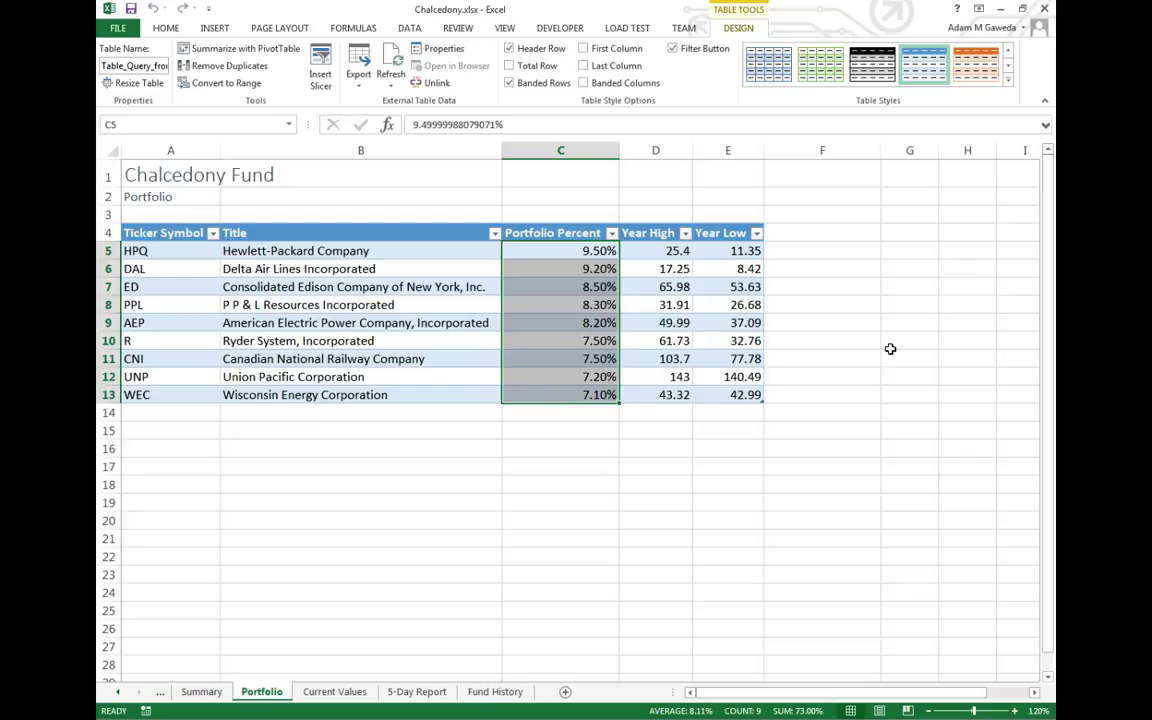
mouse_move(527, 316)
click(383, 446)
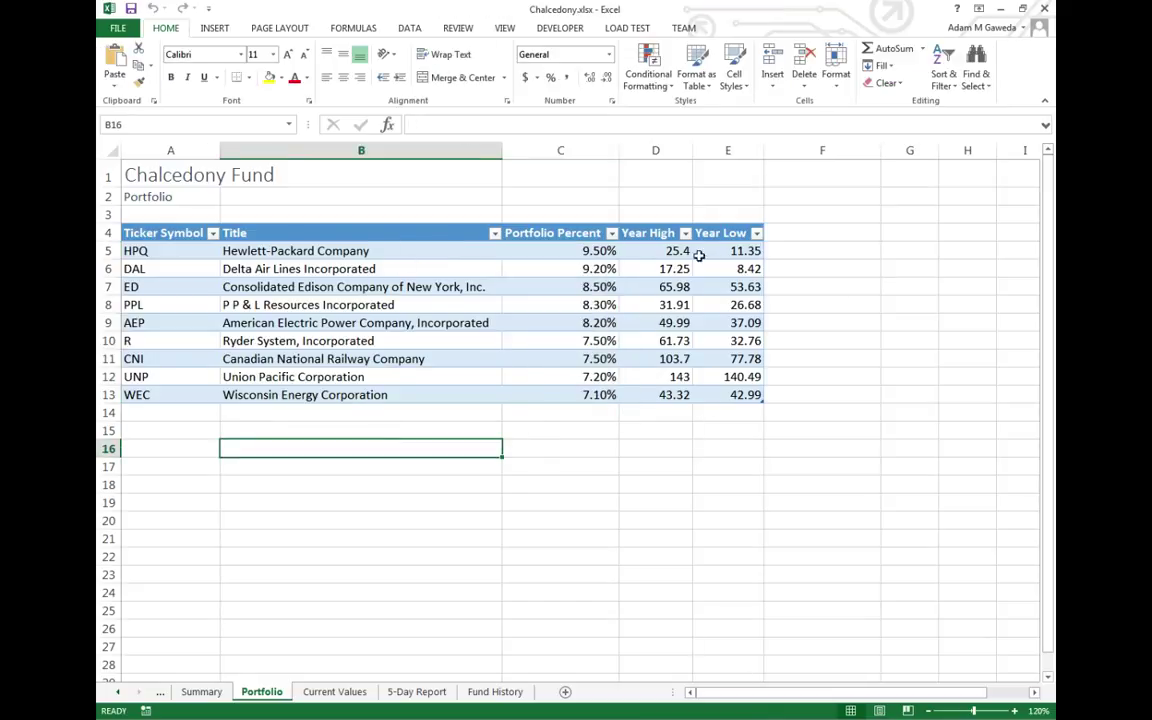